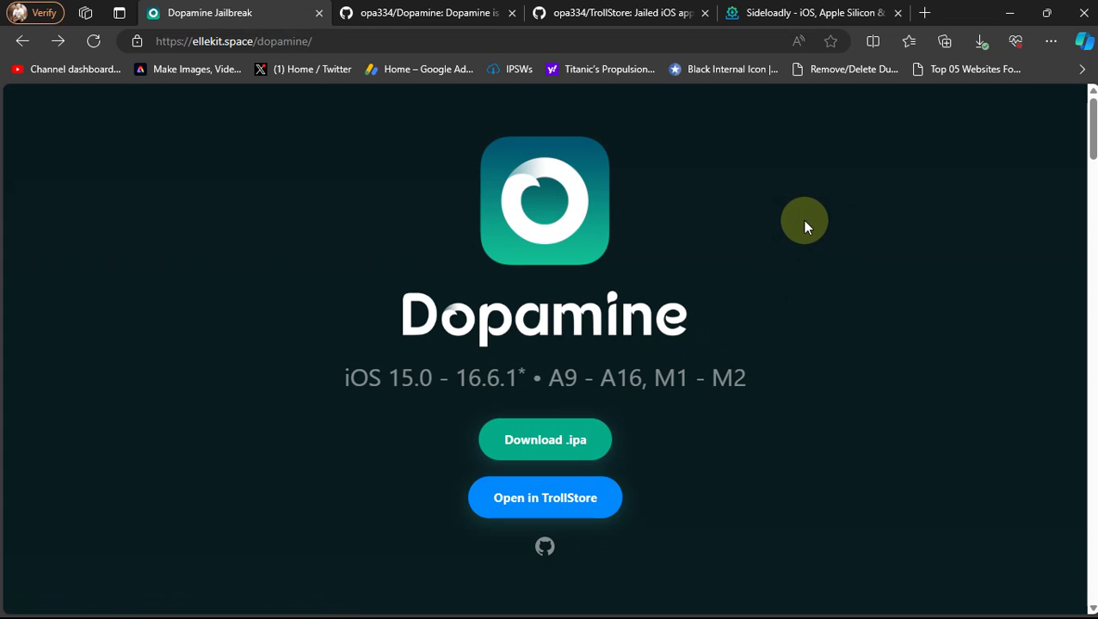
# Examine the Dopamine repository on GitHub and the jailbreak website's supported iOS versions, devices and package managers.
pyautogui.click(434, 16)
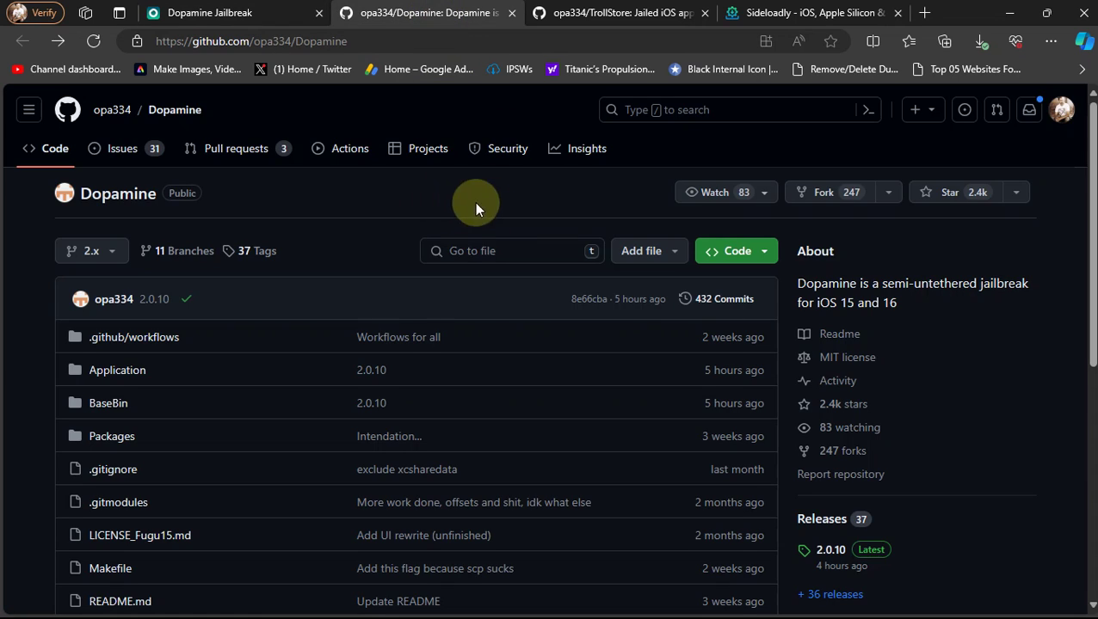
pyautogui.scroll(-3, 970, 465)
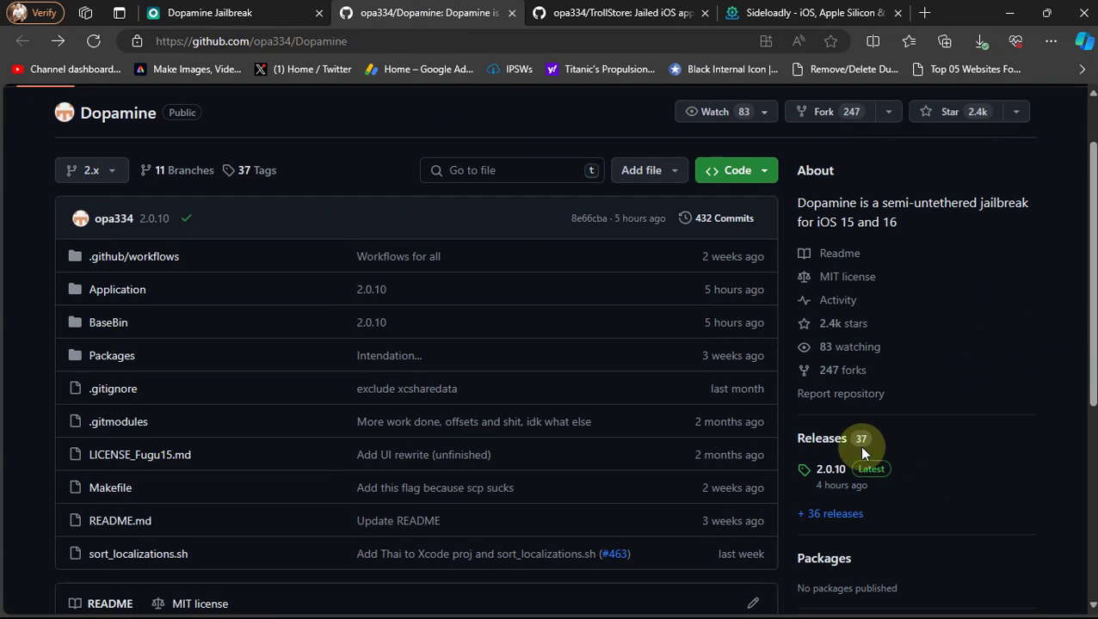
pyautogui.click(234, 15)
pyautogui.scroll(-5, 854, 298)
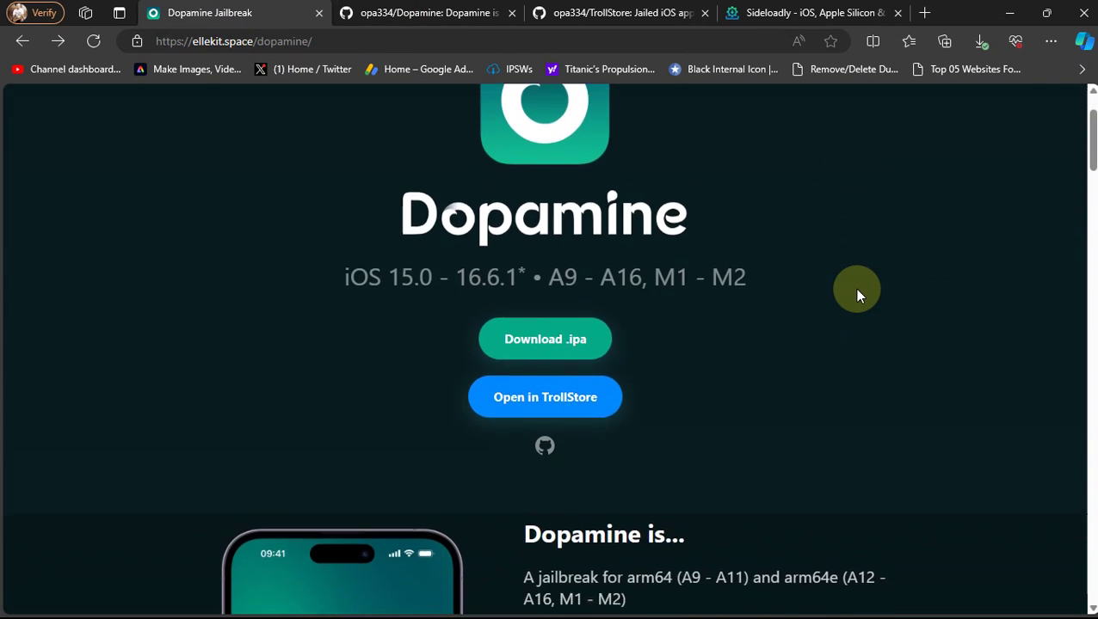
pyautogui.scroll(-2, 928, 310)
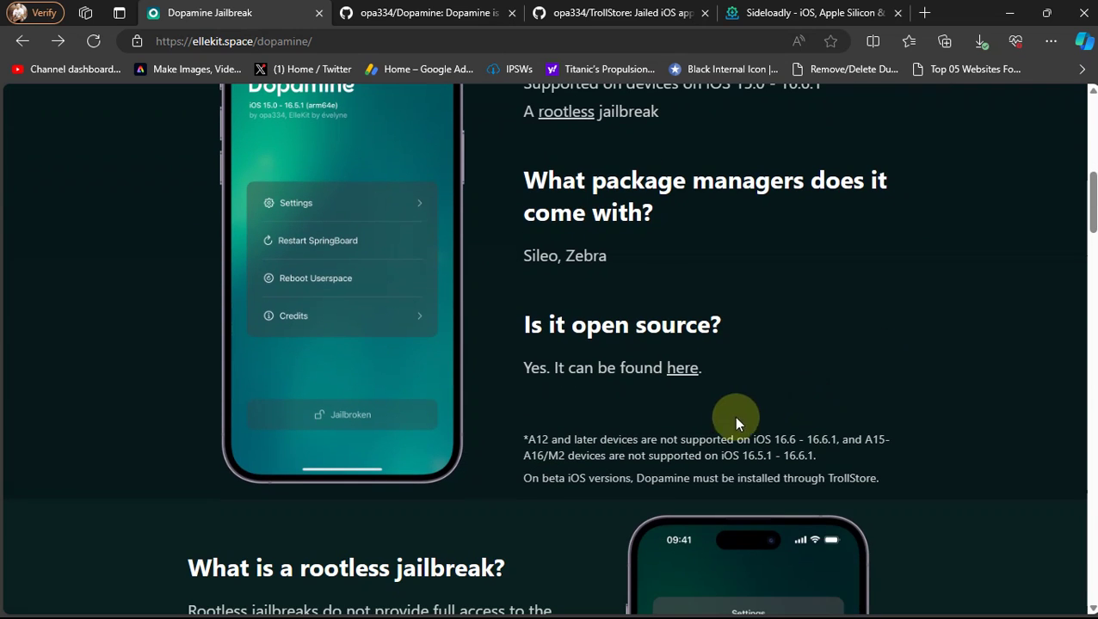
# Open Dopamine's source repository from its website and examine the 2.0.10 release's notes and downloadable assets.
pyautogui.click(679, 370)
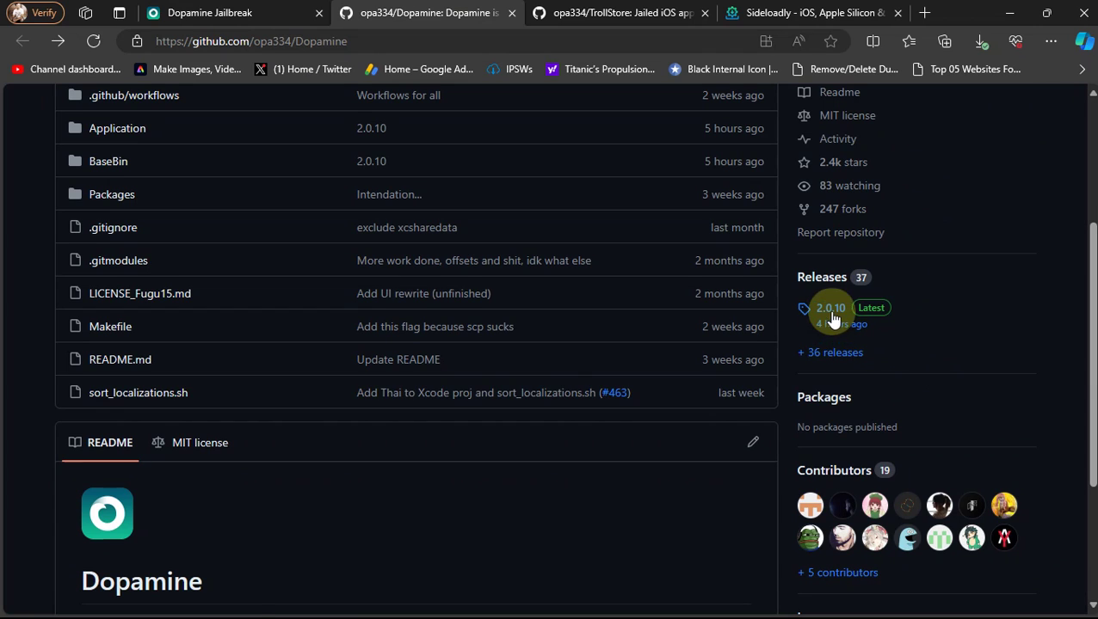
pyautogui.click(828, 308)
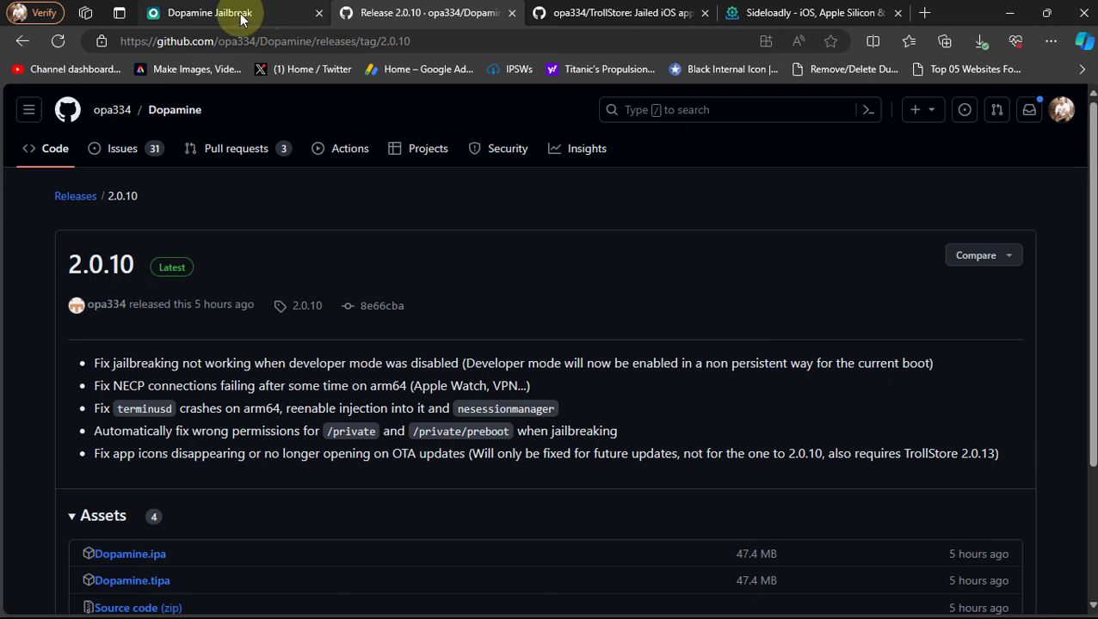
pyautogui.scroll(-1, 544, 280)
pyautogui.scroll(-3, 543, 280)
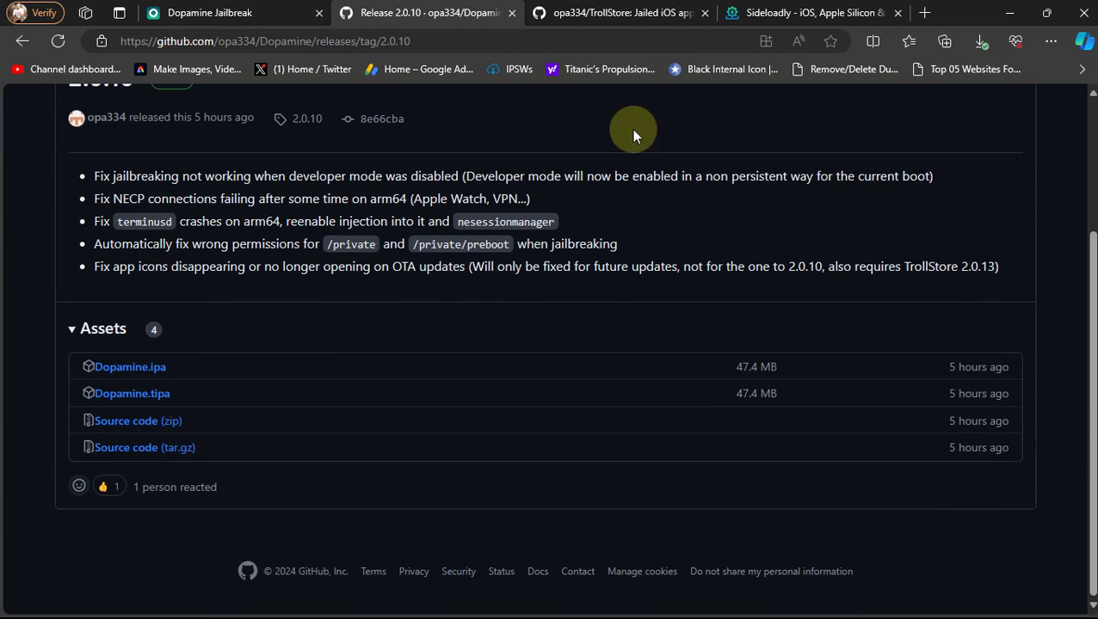
# Examine the Sideloadly website's download options and its iTunes and iCloud requirements for Windows.
pyautogui.click(798, 13)
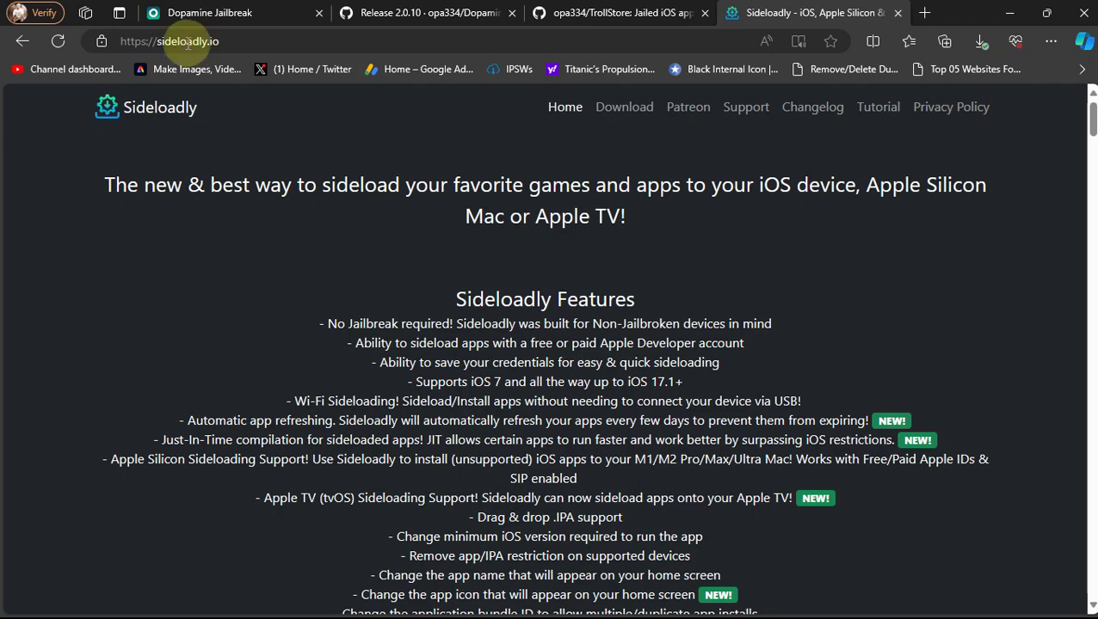
pyautogui.scroll(-4, 830, 311)
pyautogui.scroll(-6, 826, 323)
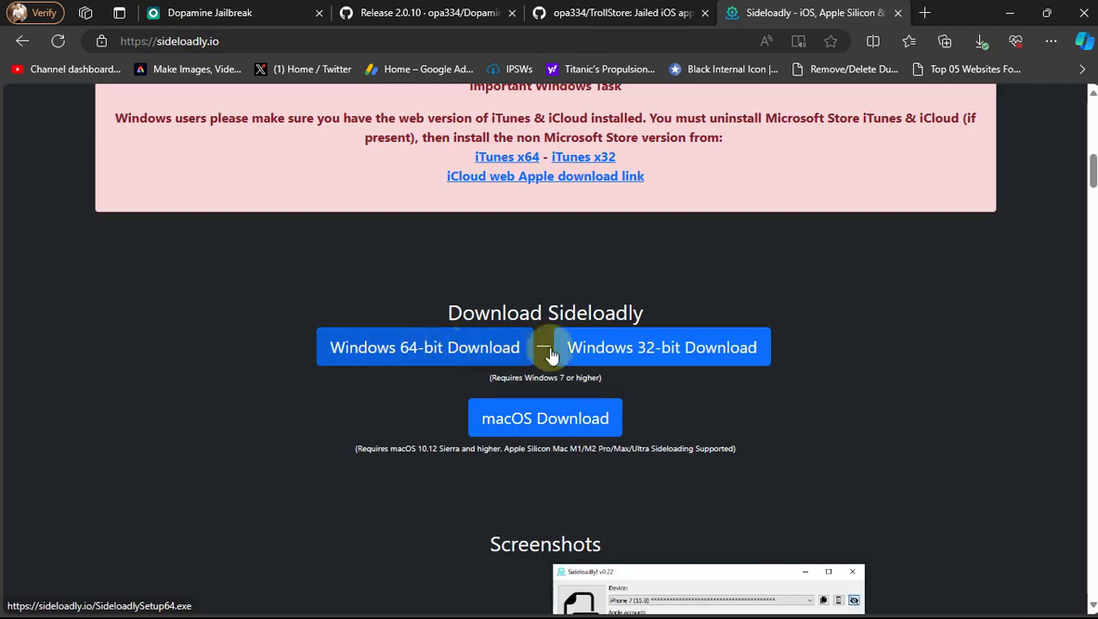
pyautogui.scroll(3, 1024, 373)
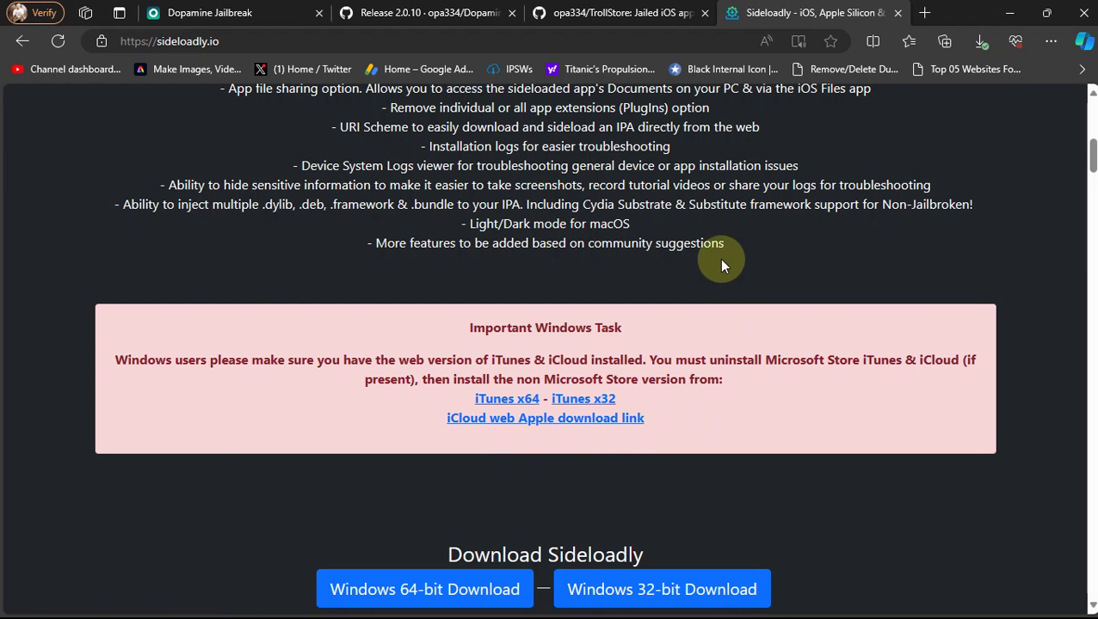
# Look over the TrollStore GitHub repository and revisit the Dopamine and Sideloadly websites.
pyautogui.click(619, 14)
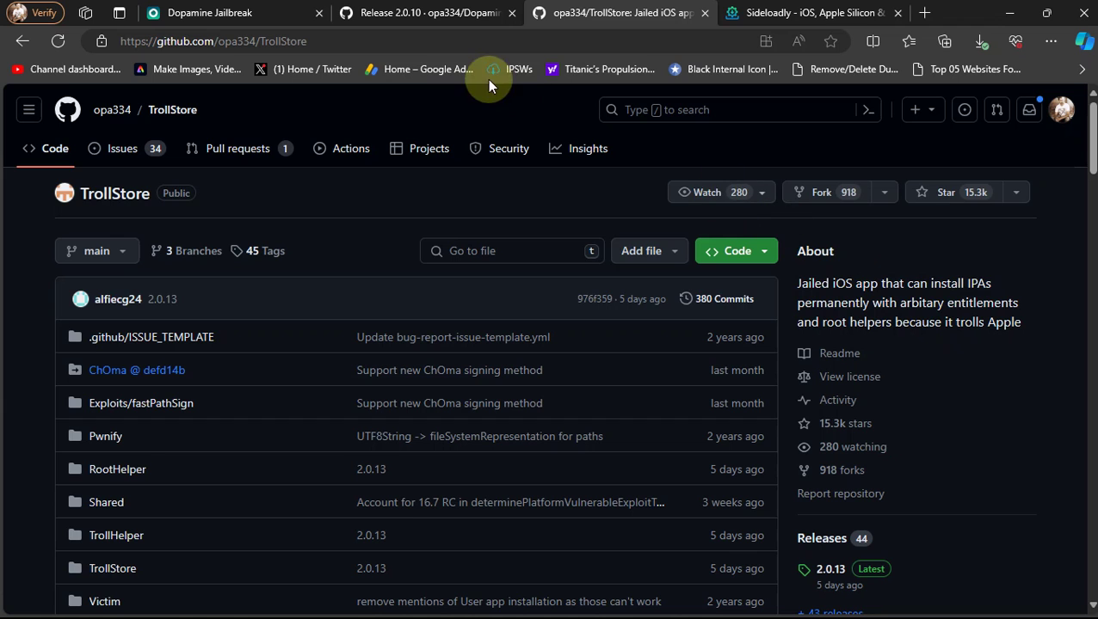
pyautogui.click(254, 14)
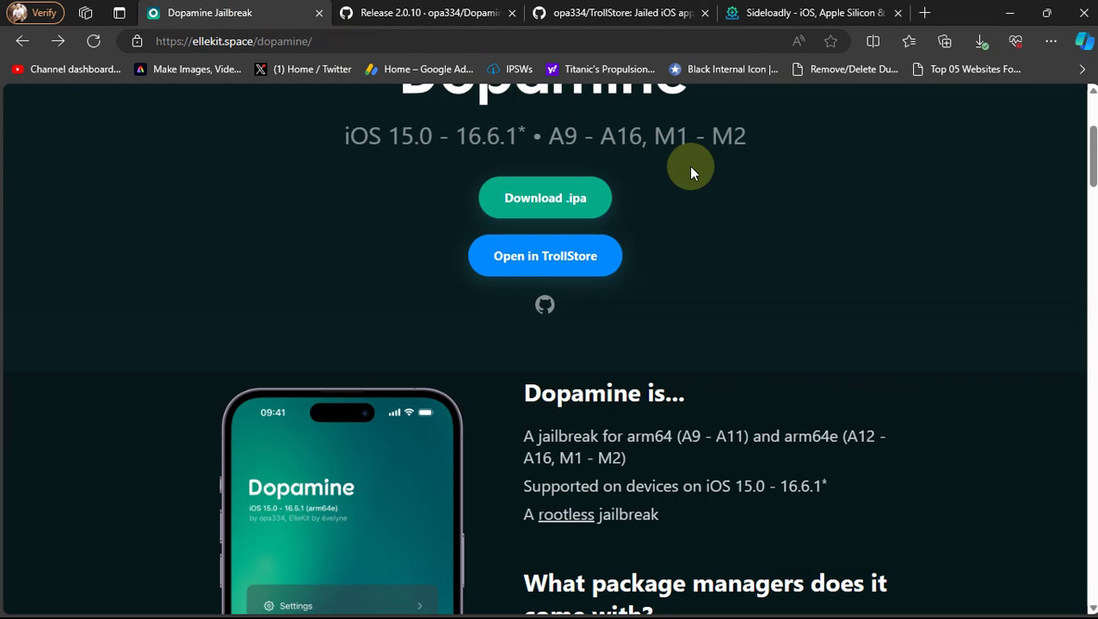
pyautogui.click(823, 16)
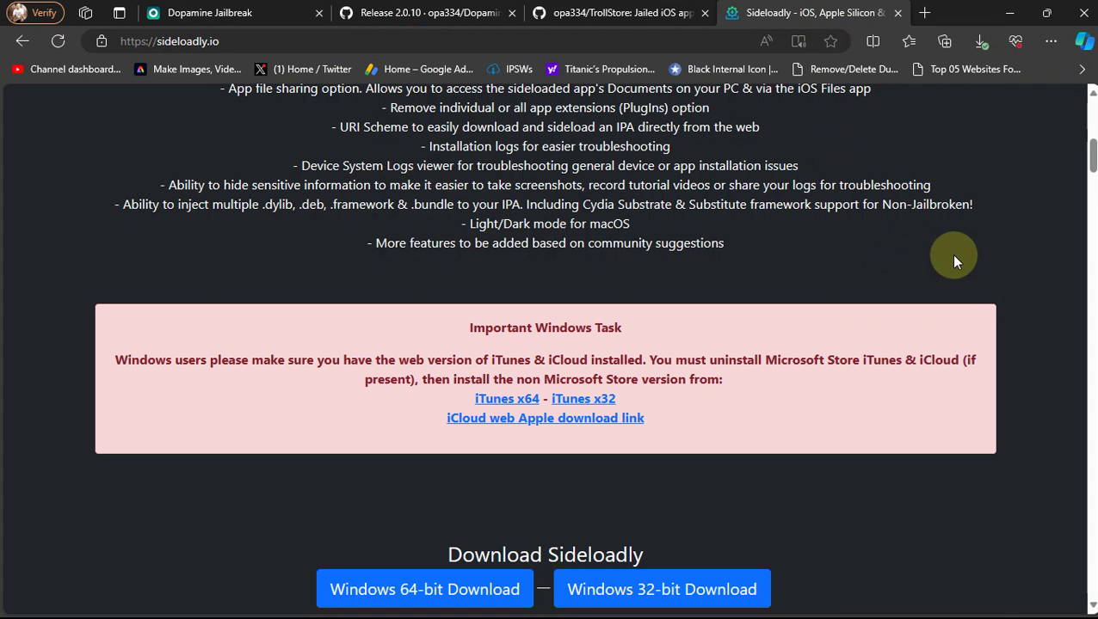
pyautogui.scroll(10, 962, 257)
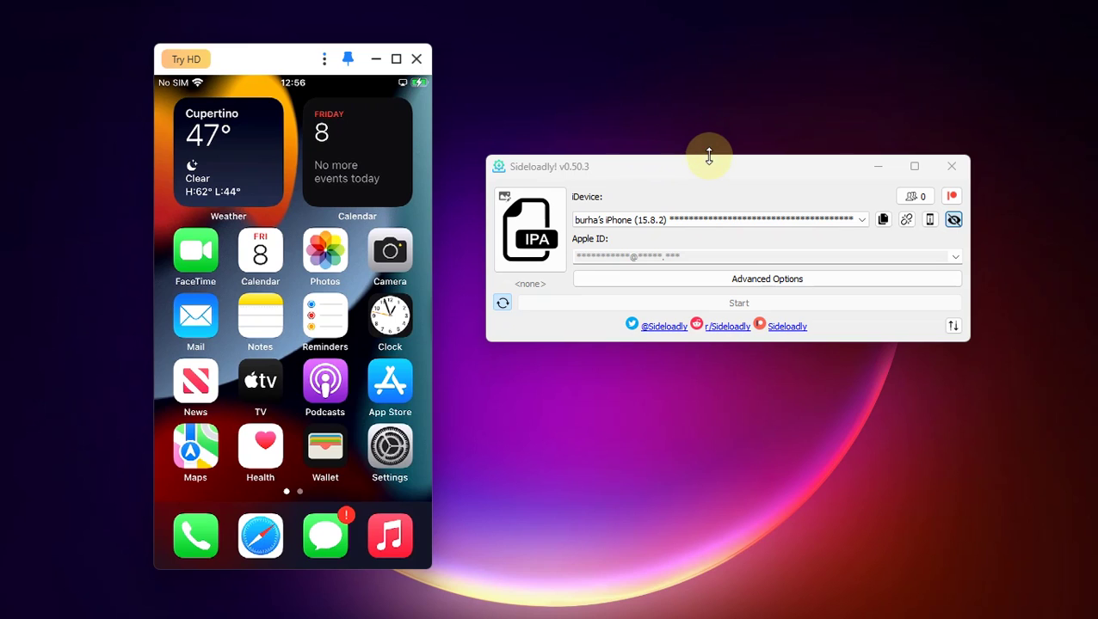
# In Sideloadly, load Dopamine.ipa from the Downloads\1582 folder and start sideloading it to the connected iPhone.
pyautogui.click(711, 172)
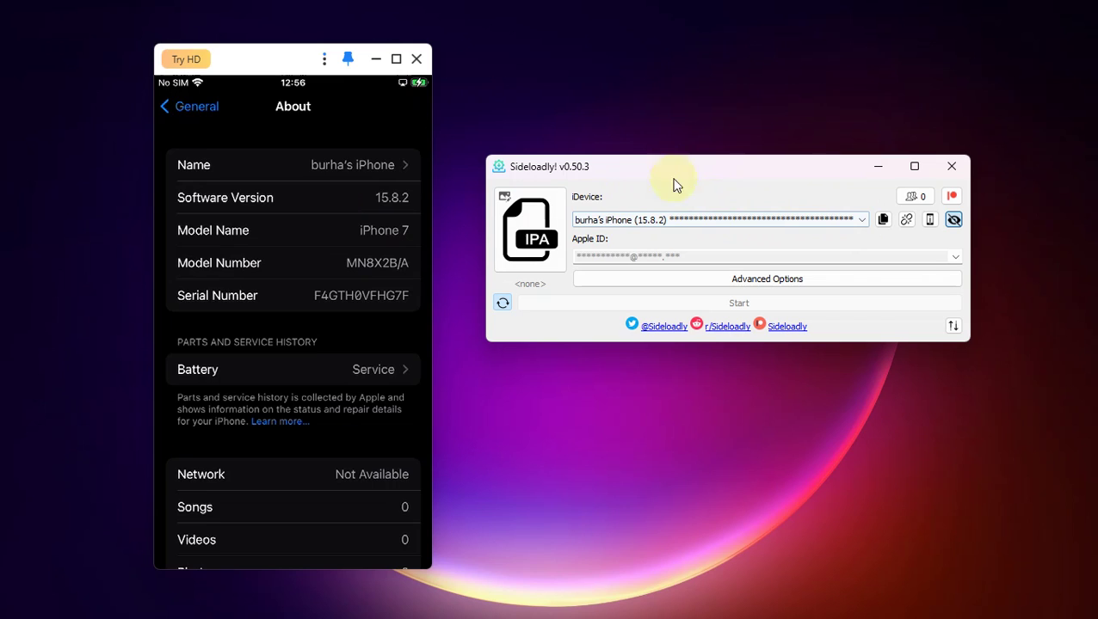
pyautogui.click(529, 245)
pyautogui.click(667, 335)
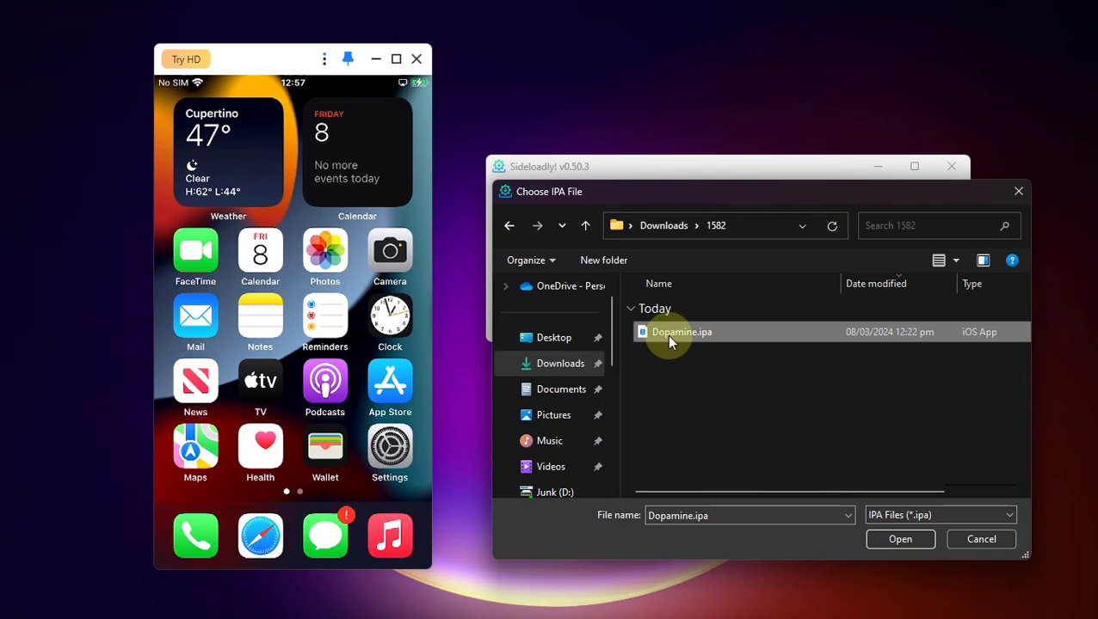
pyautogui.click(900, 538)
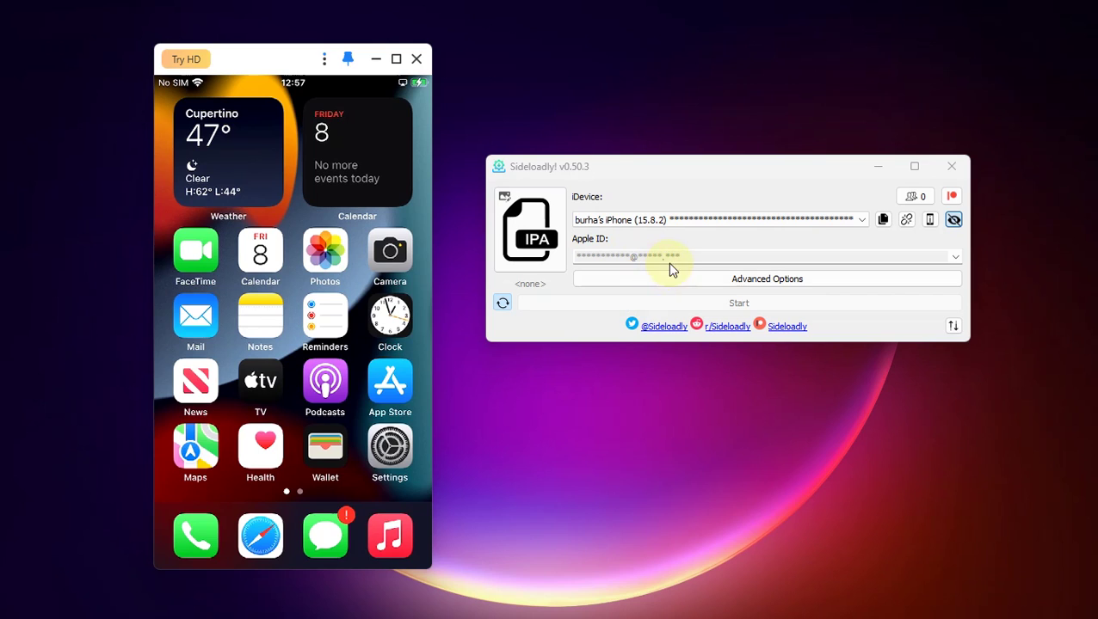
pyautogui.click(737, 307)
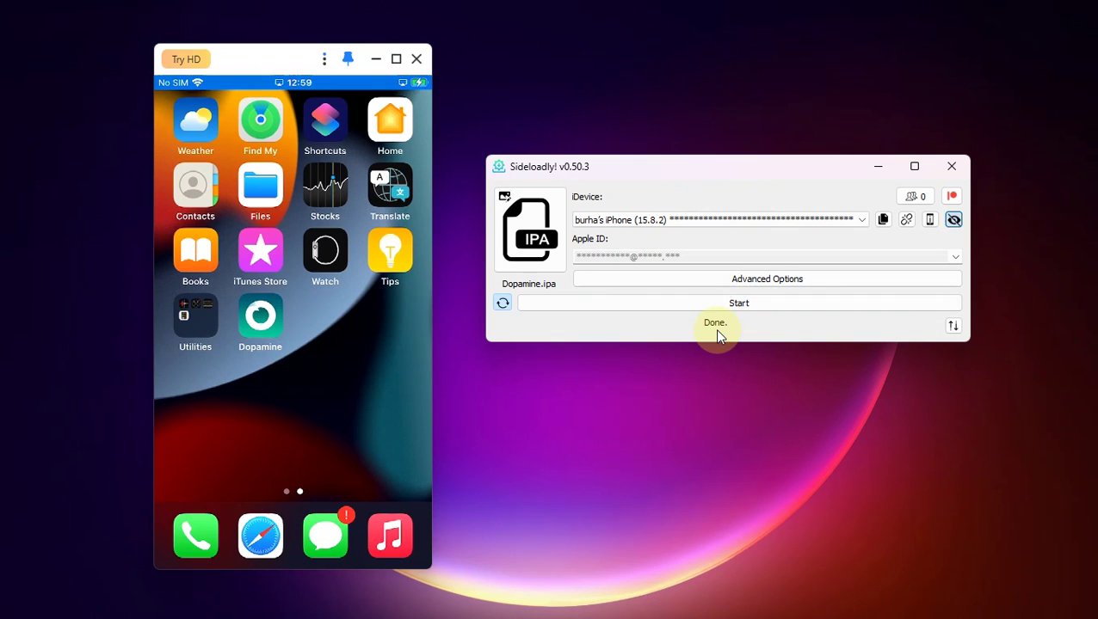
# Launch Dopamine on the iPhone and continue the jailbreak with Sileo as the only selected package manager.
pyautogui.click(265, 318)
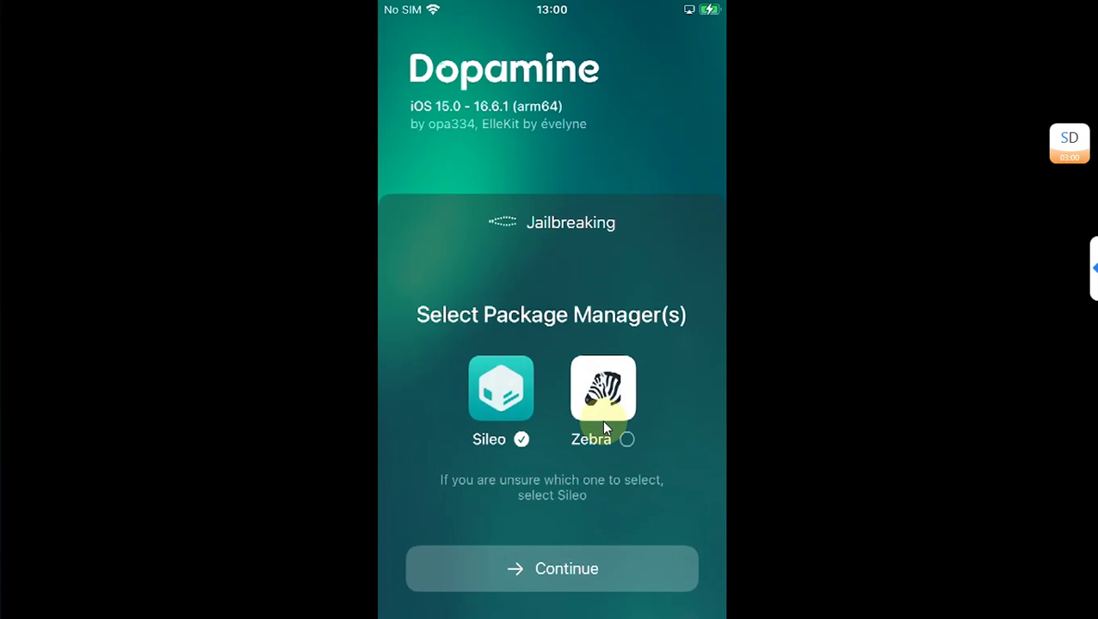
pyautogui.click(593, 572)
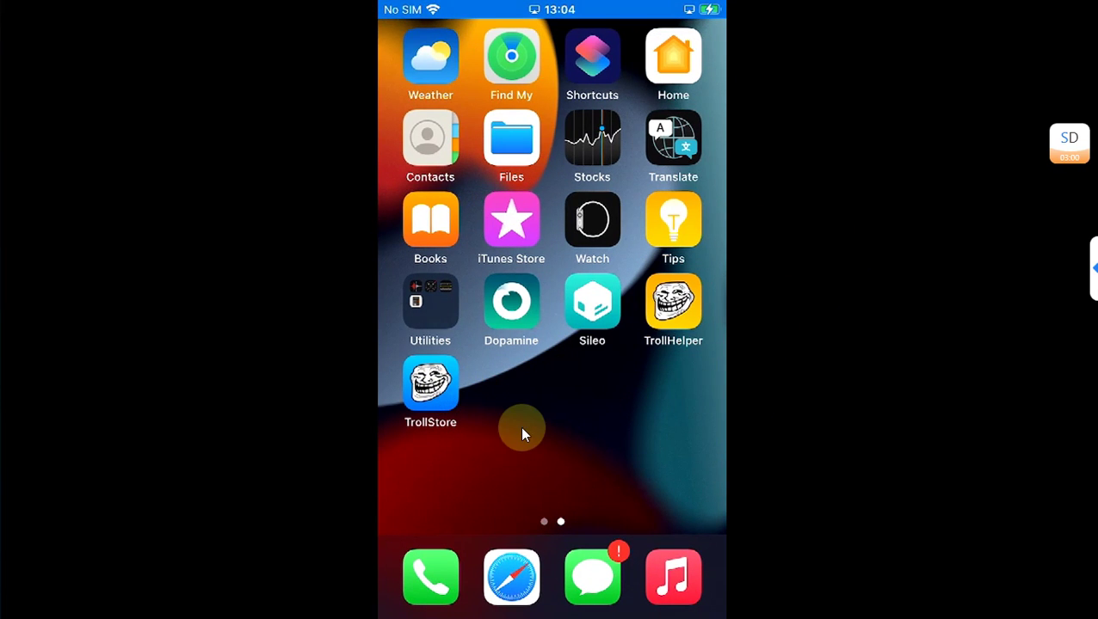
# Open TrollStore on the iPhone and install its Persistence Helper into the Tips system app.
pyautogui.click(404, 410)
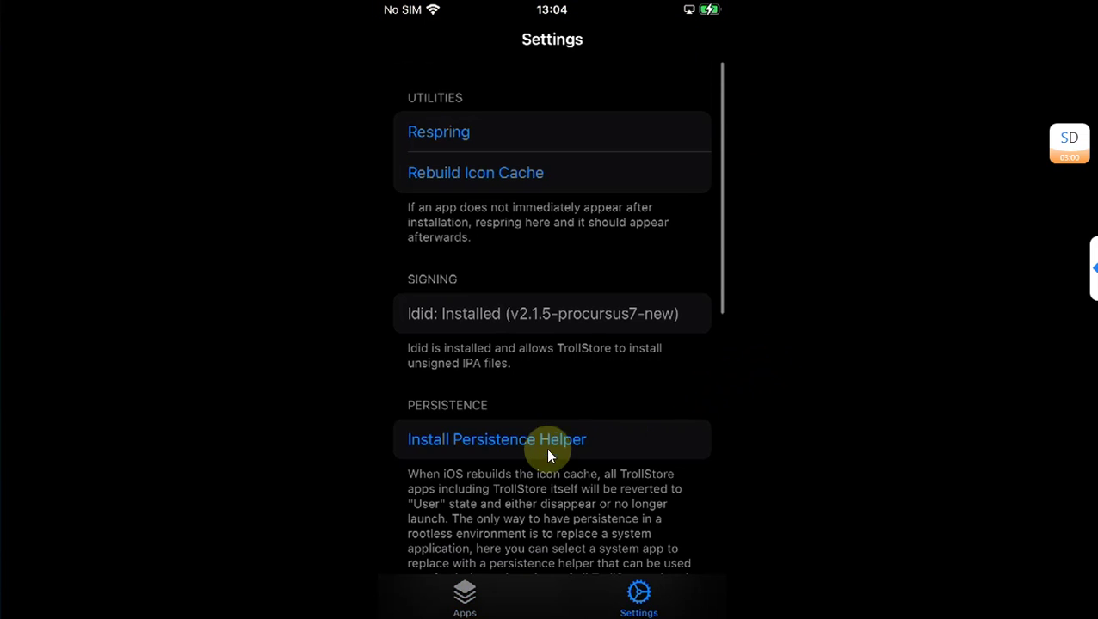
pyautogui.moveTo(551, 454); pyautogui.dragTo(507, 422)
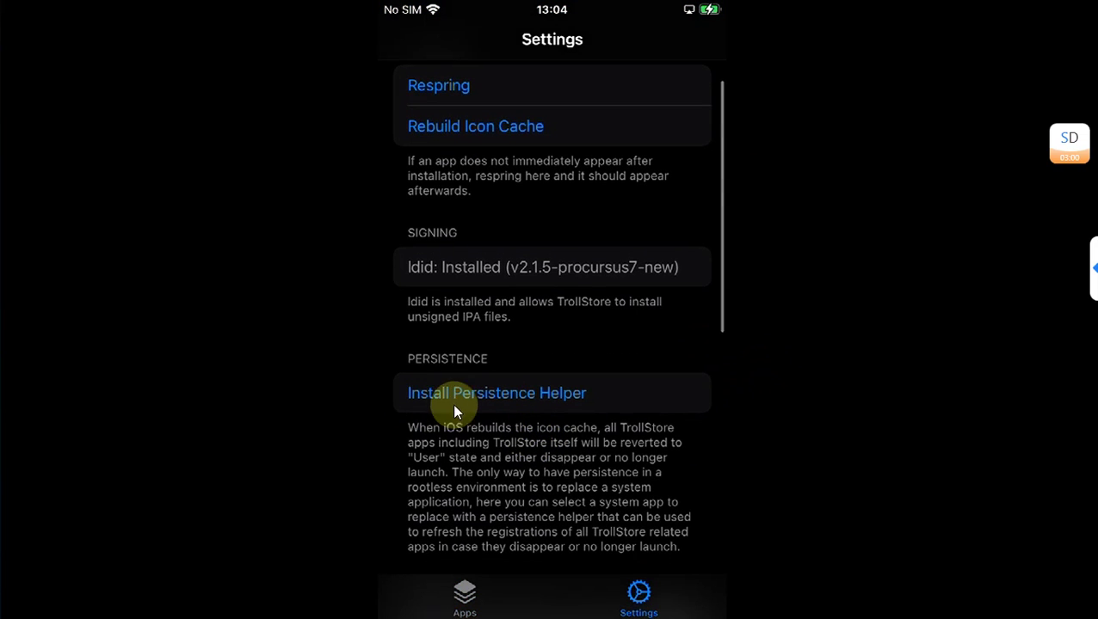
pyautogui.click(508, 400)
pyautogui.scroll(-3, 509, 403)
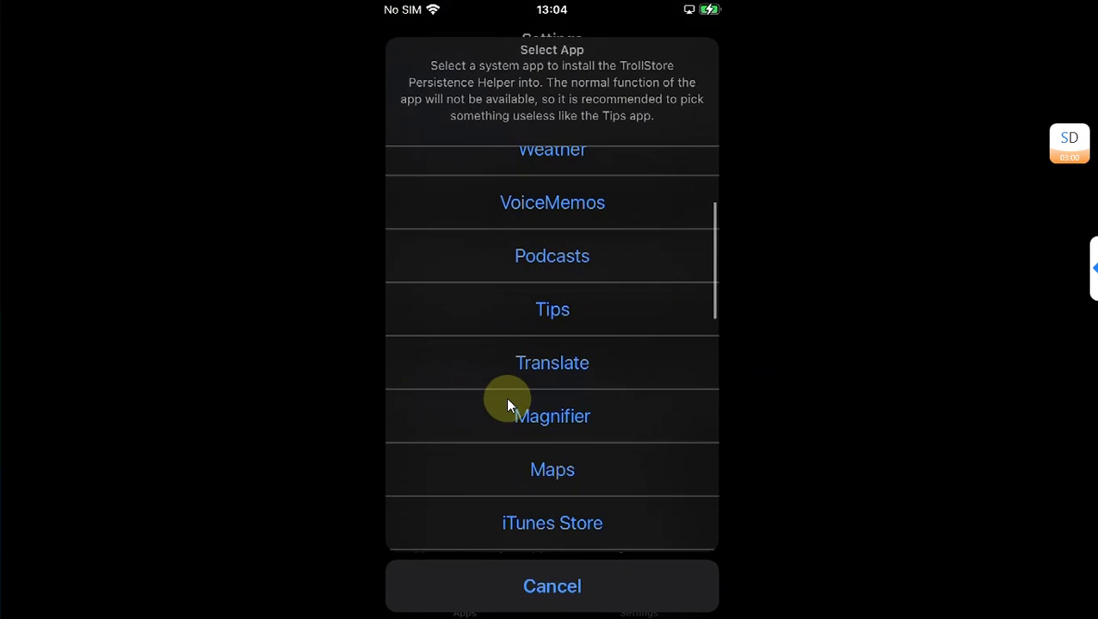
pyautogui.click(575, 338)
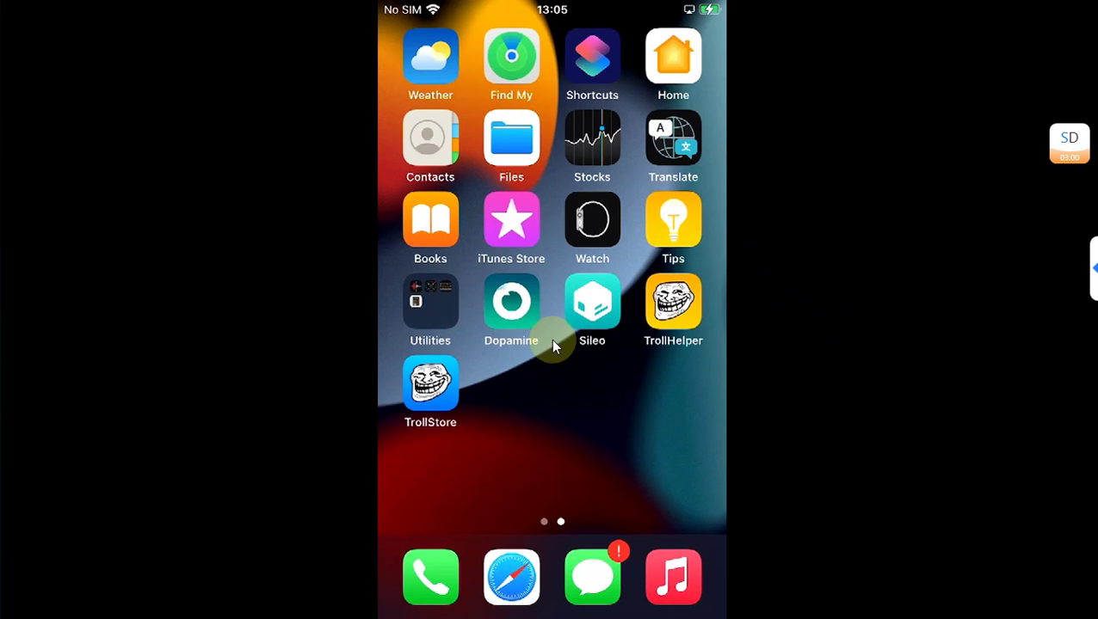
# Open the settings of the Dopamine app and request removal of the jailbreak.
pyautogui.click(518, 319)
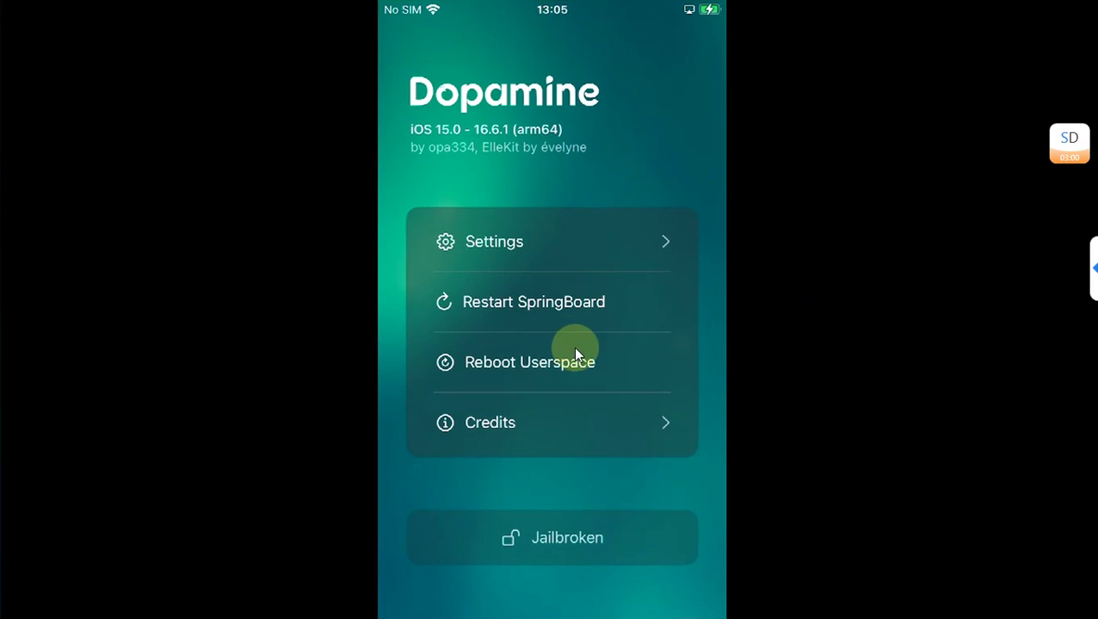
pyautogui.click(502, 269)
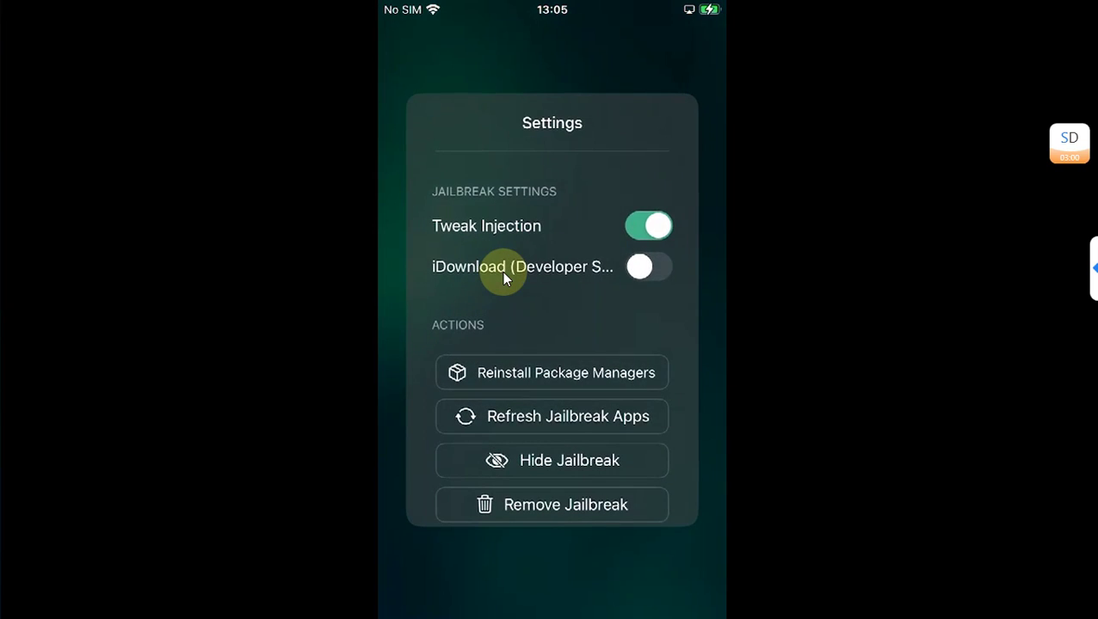
pyautogui.scroll(-1, 542, 455)
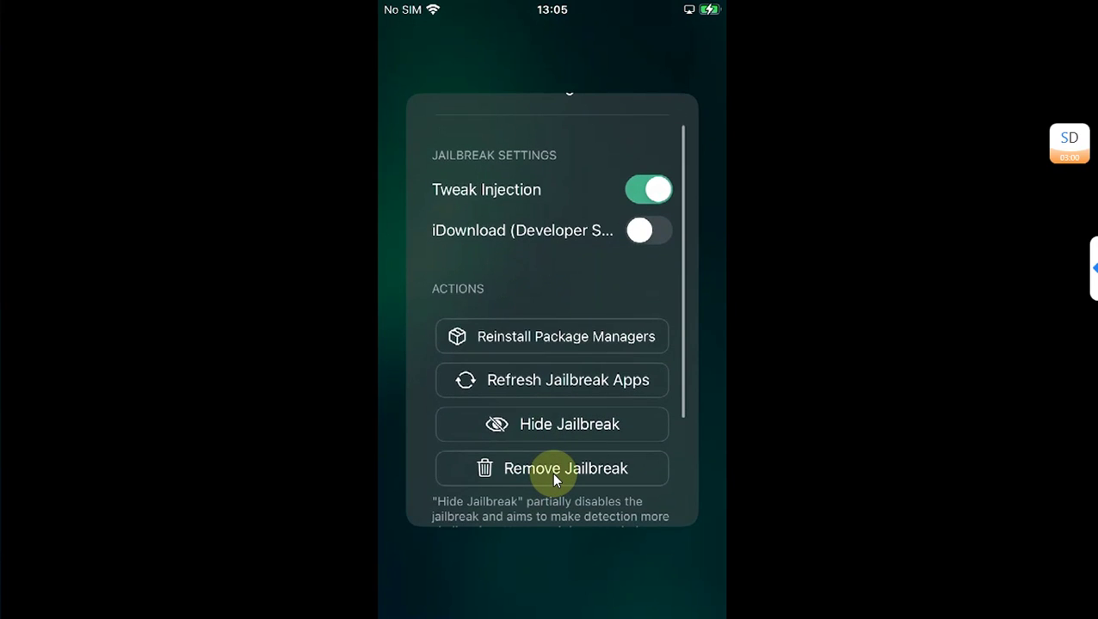
pyautogui.click(551, 472)
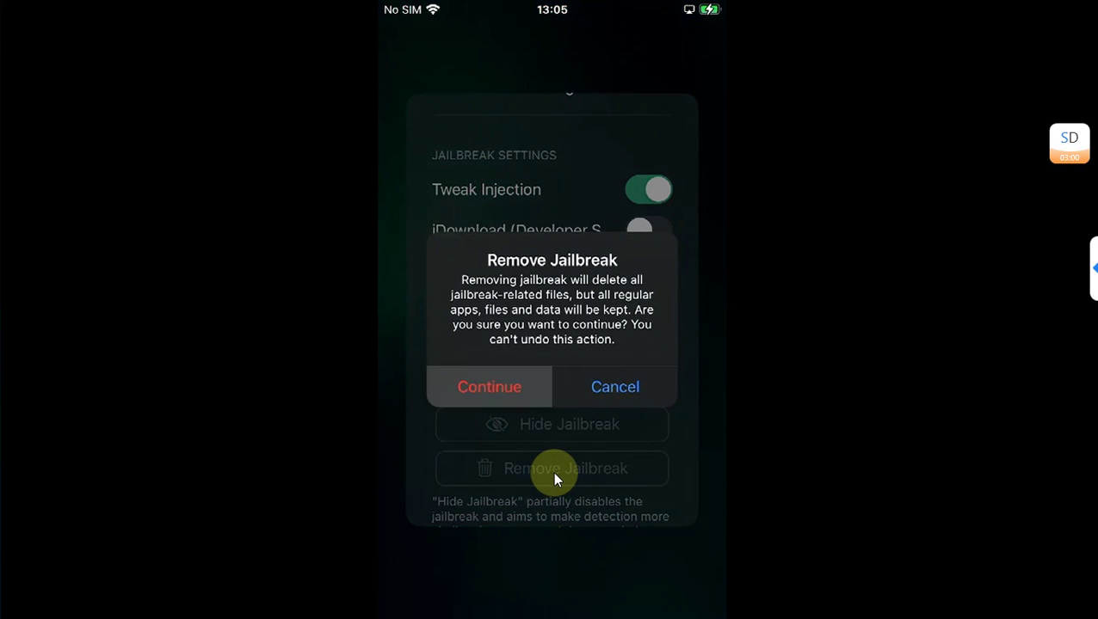